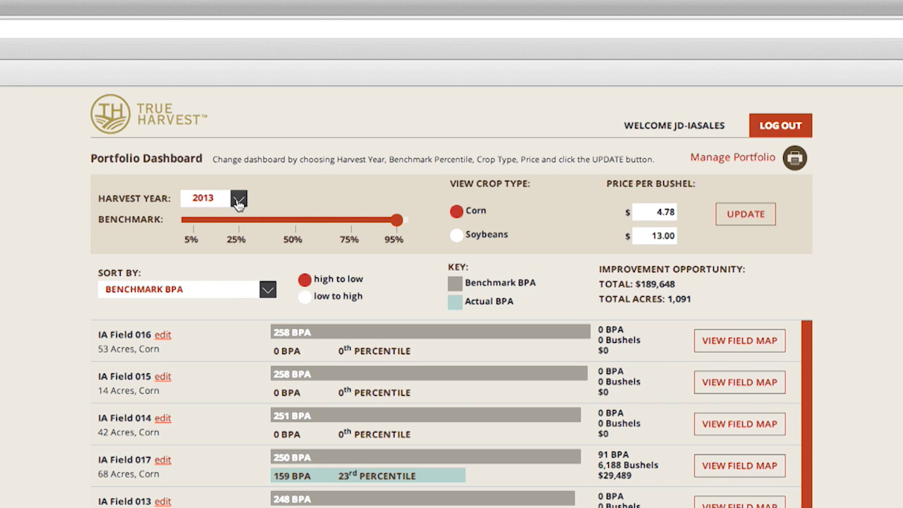
# Step: Keep harvest year 2013 and corn, nudge the benchmark below 95%, and apply the dashboard settings
pyautogui.click(238, 200)
pyautogui.click(239, 200)
pyautogui.moveTo(393, 227)
pyautogui.mouseDown()
pyautogui.moveTo(347, 231)
pyautogui.moveTo(403, 231)
pyautogui.mouseUp()
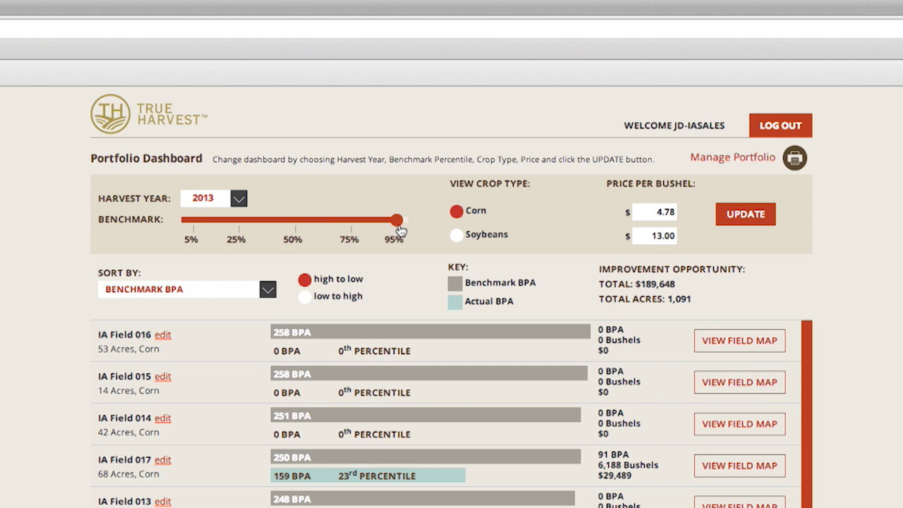
pyautogui.click(460, 235)
pyautogui.click(459, 211)
pyautogui.click(642, 215)
pyautogui.click(647, 235)
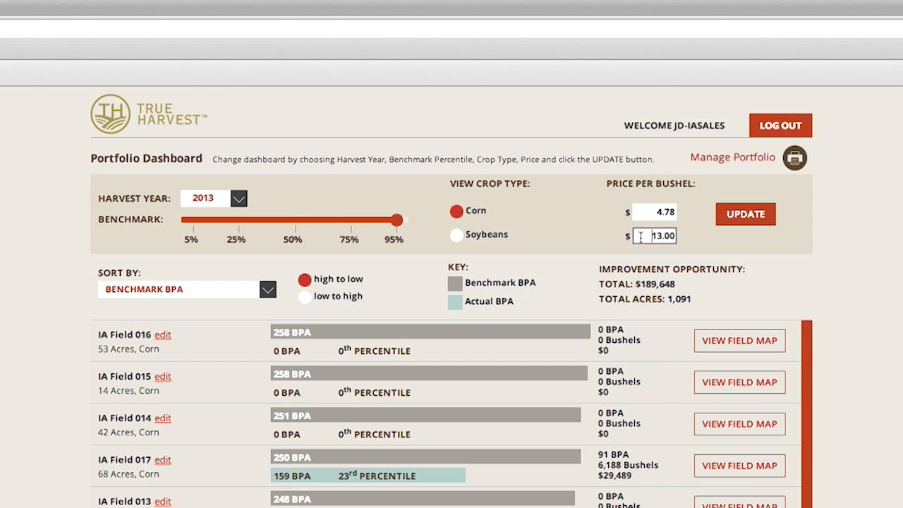
pyautogui.click(753, 214)
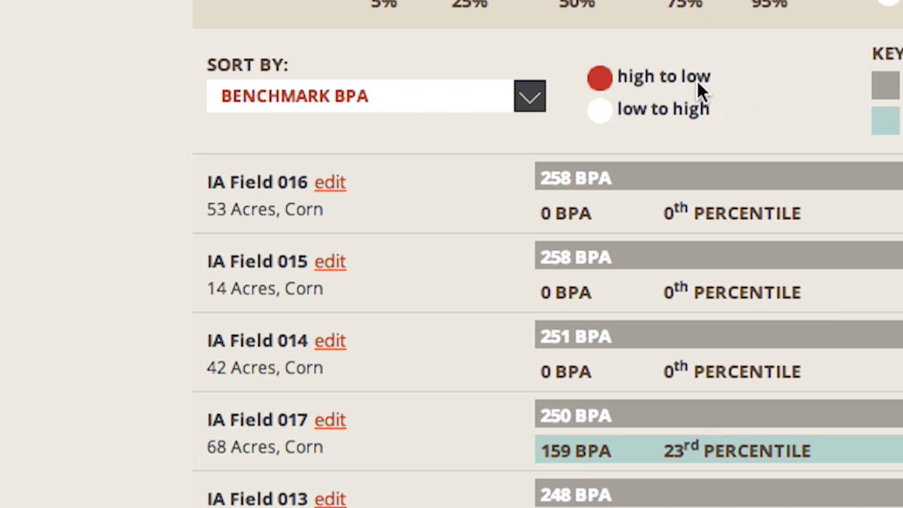
# Step: Sort the field list by FIELD NAME (ALPHA), then reopen and dismiss the sort options unchanged
pyautogui.click(533, 103)
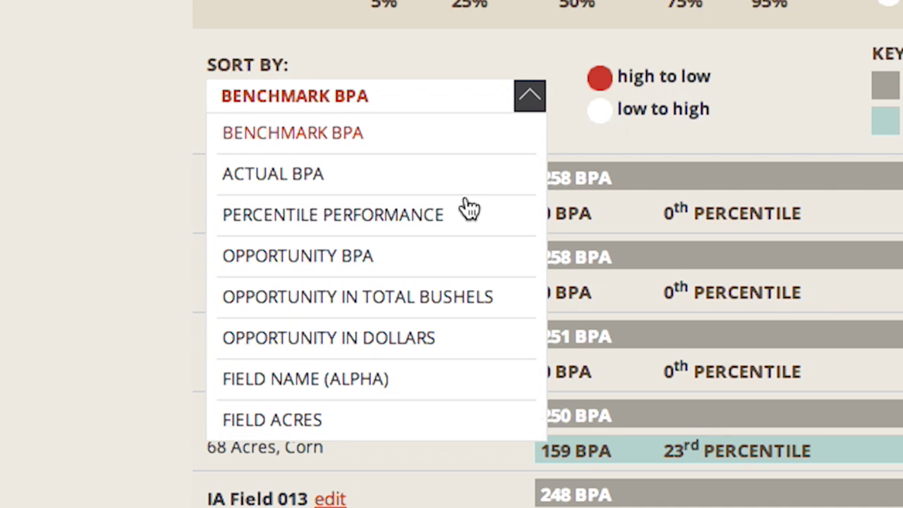
pyautogui.click(390, 383)
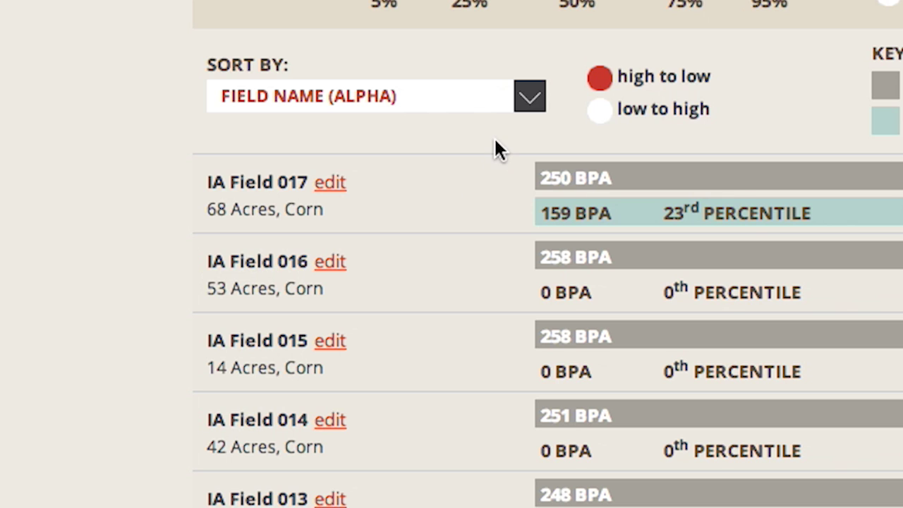
pyautogui.click(527, 99)
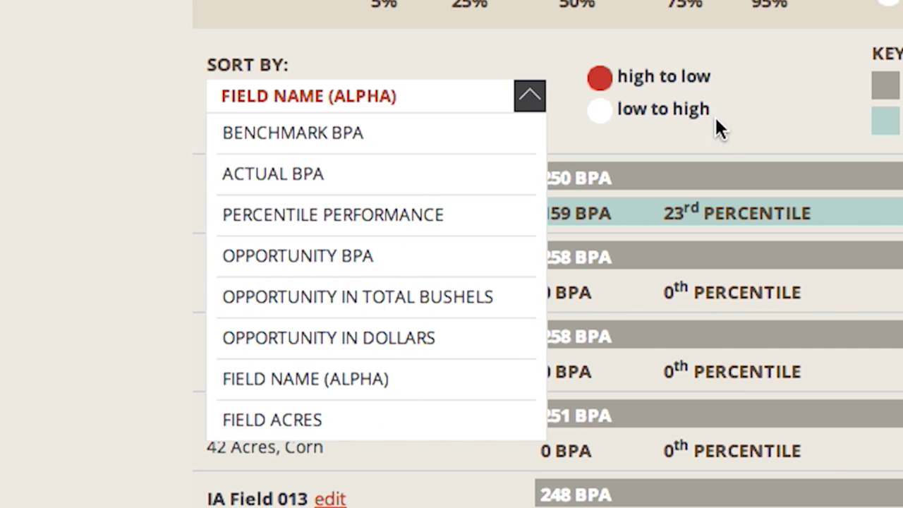
pyautogui.click(740, 116)
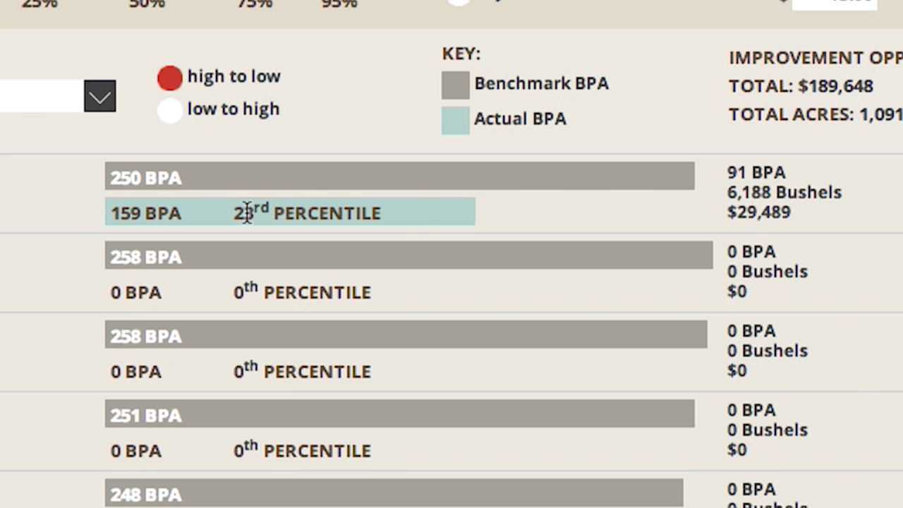
pyautogui.moveTo(251, 213); pyautogui.dragTo(406, 216)
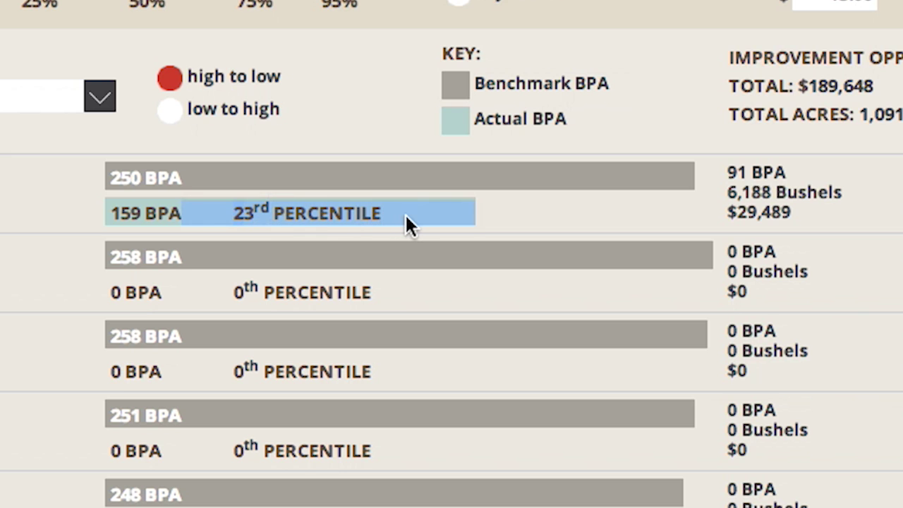
pyautogui.click(406, 216)
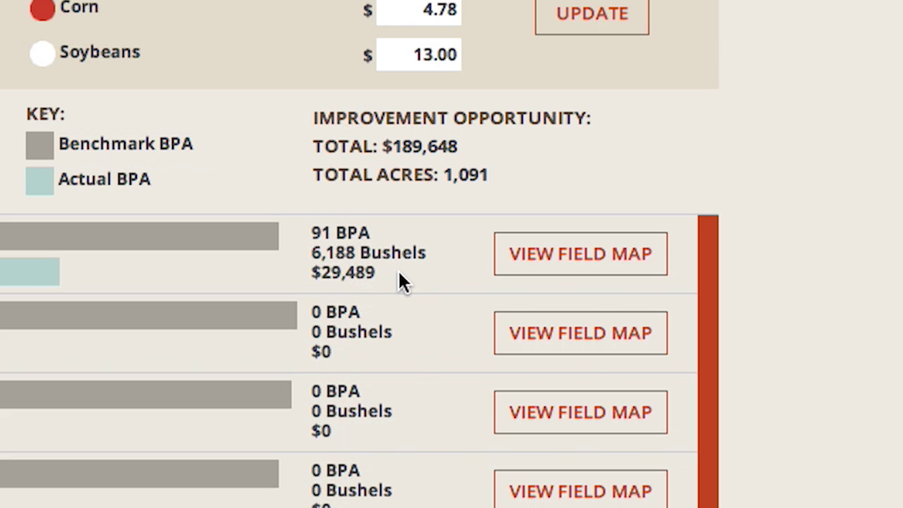
pyautogui.moveTo(311, 234); pyautogui.dragTo(411, 279)
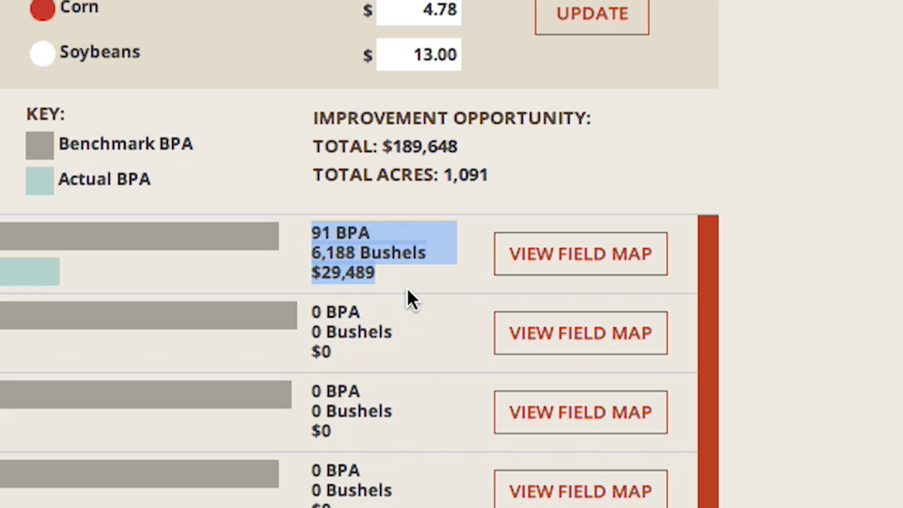
pyautogui.click(407, 288)
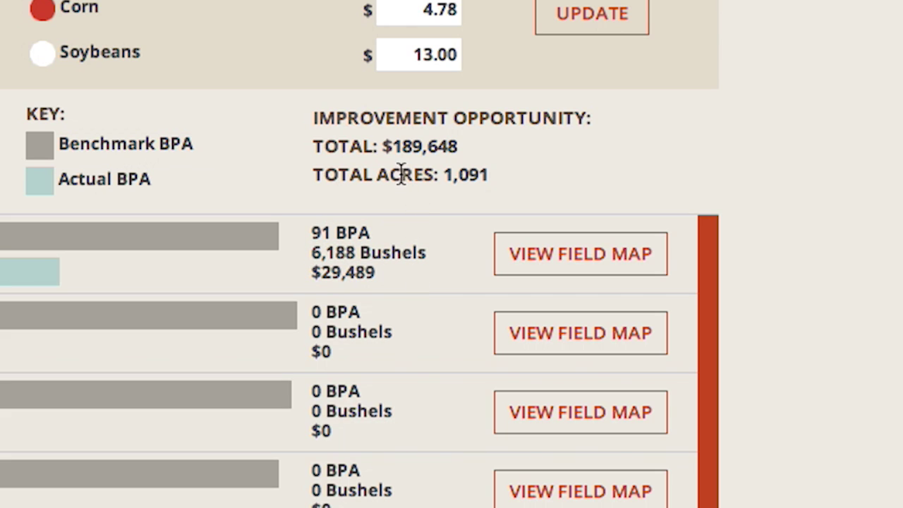
pyautogui.moveTo(312, 121); pyautogui.dragTo(585, 171)
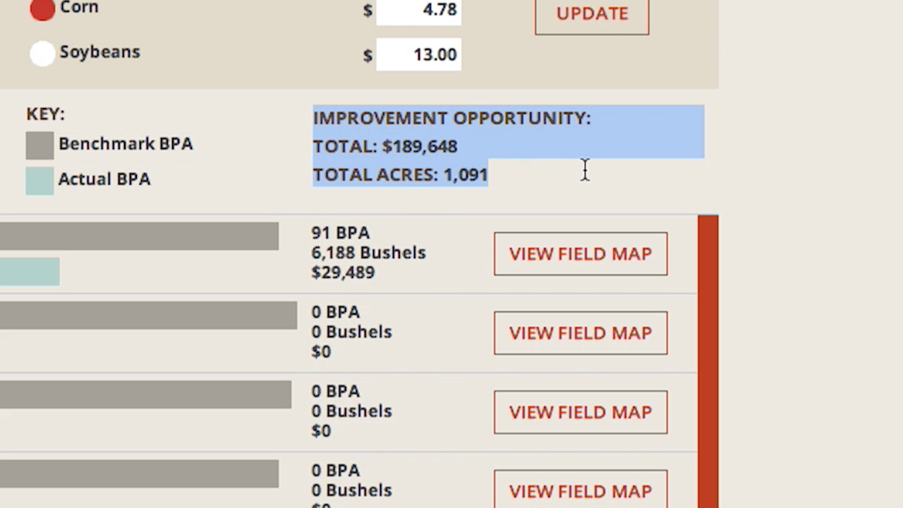
pyautogui.click(495, 191)
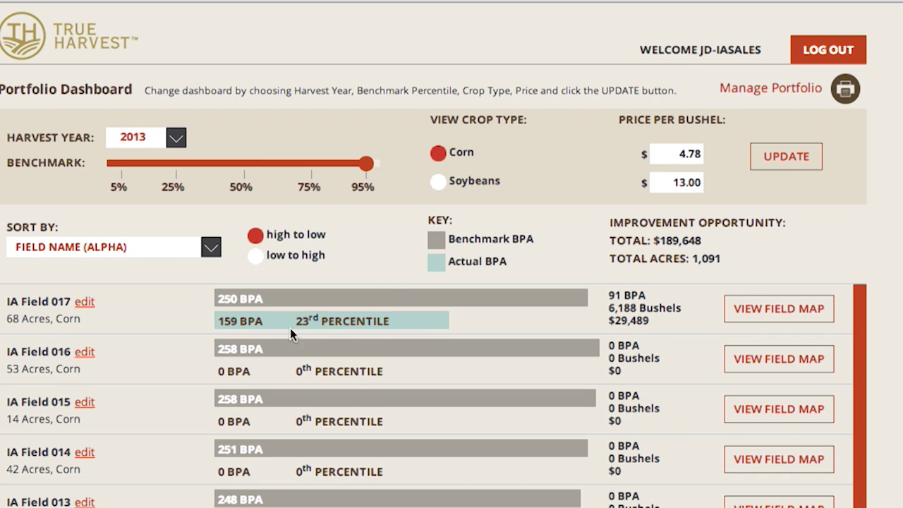
# Step: Highlight Field 017's actual yield figure, then keep the sort on opportunity in total bushels
pyautogui.moveTo(216, 324); pyautogui.dragTo(450, 320)
pyautogui.click(444, 322)
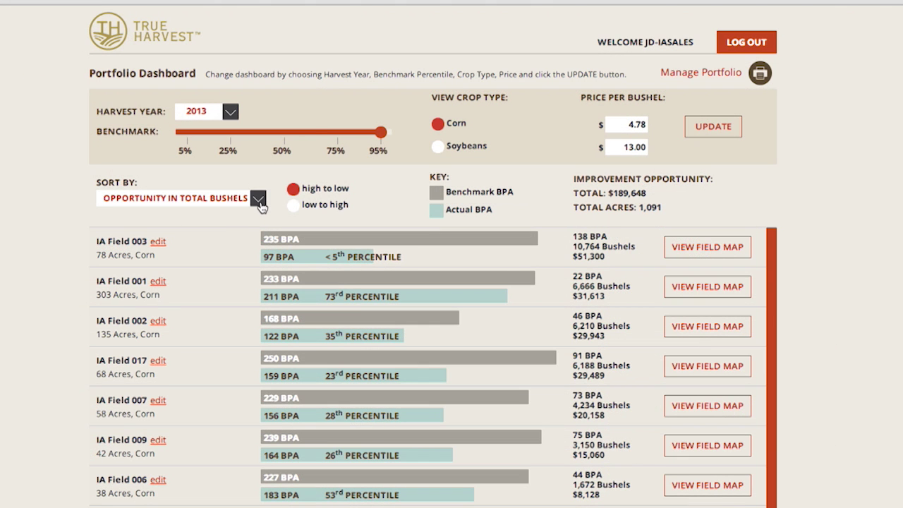
pyautogui.click(258, 200)
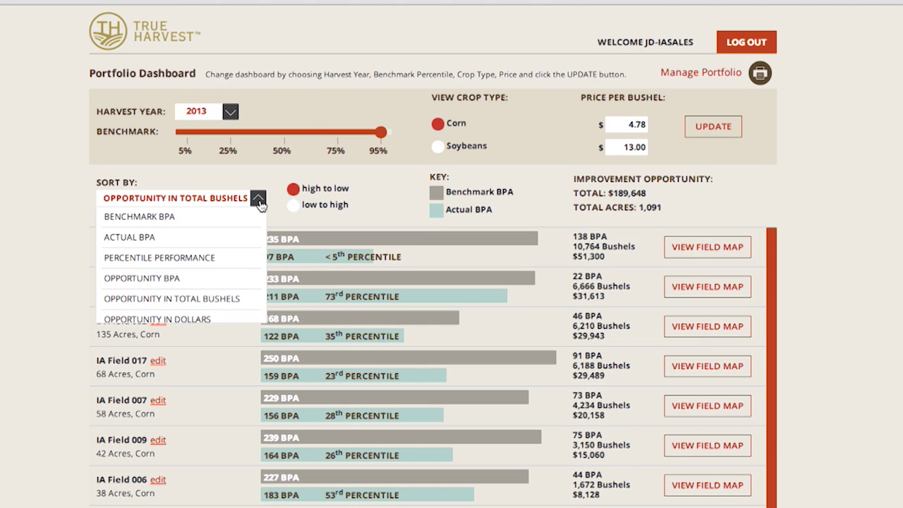
pyautogui.click(223, 300)
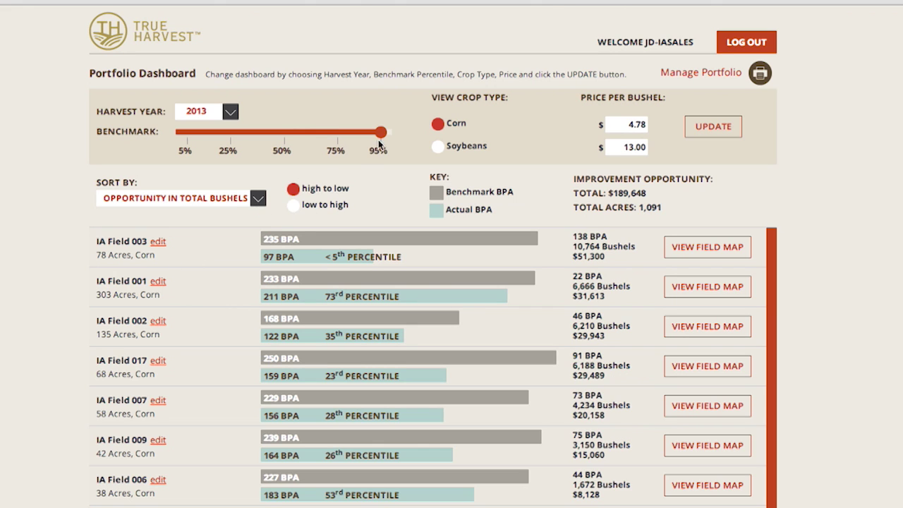
# Step: Recalculate the dashboard at a 75% benchmark, then back at 95%
pyautogui.click(695, 127)
pyautogui.moveTo(382, 138); pyautogui.dragTo(337, 136)
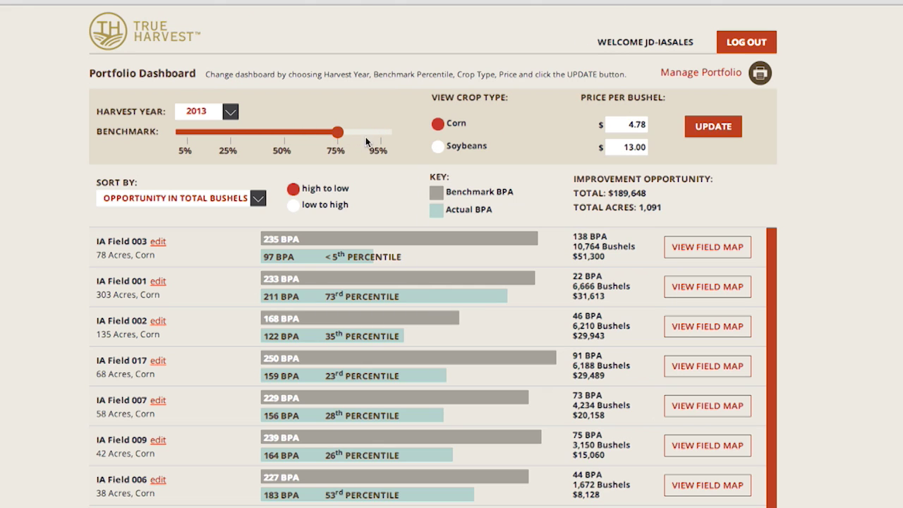
pyautogui.click(714, 132)
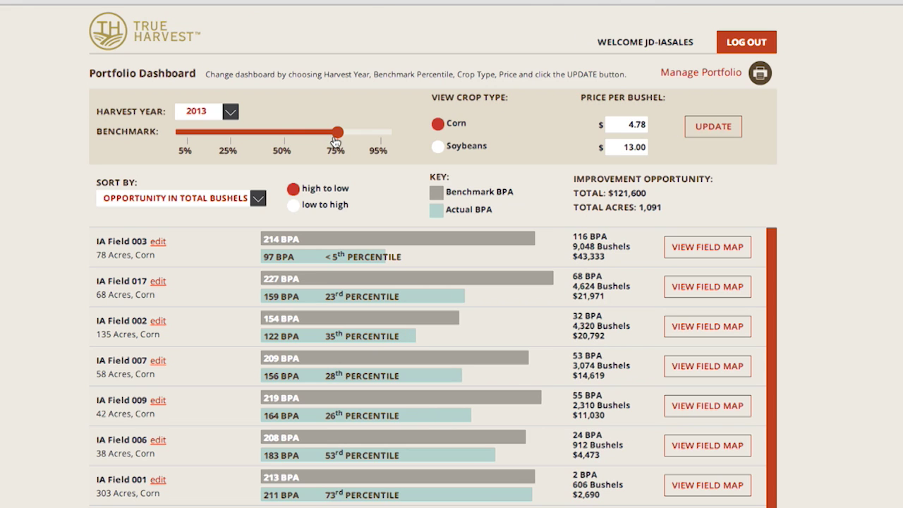
pyautogui.moveTo(338, 138); pyautogui.dragTo(382, 135)
pyautogui.click(717, 127)
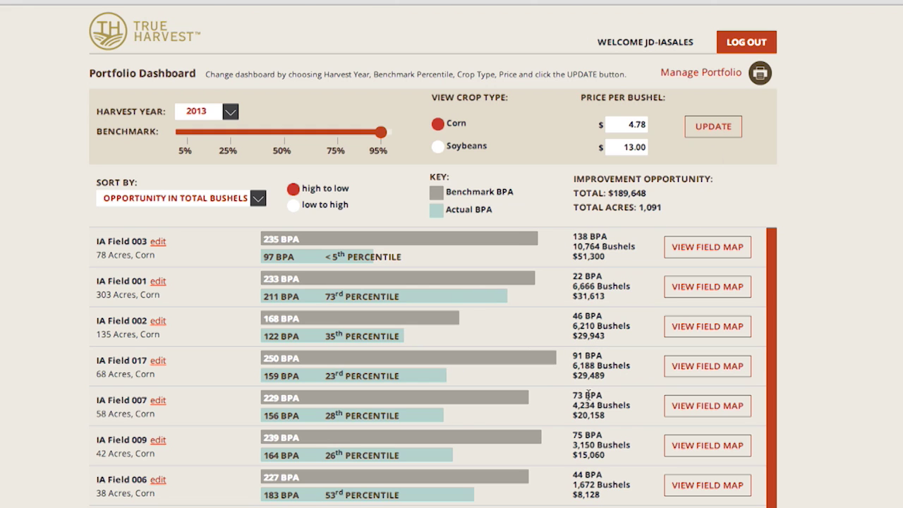
# Step: Open IA Field 001's benchmark map from its VIEW FIELD MAP button
pyautogui.click(714, 288)
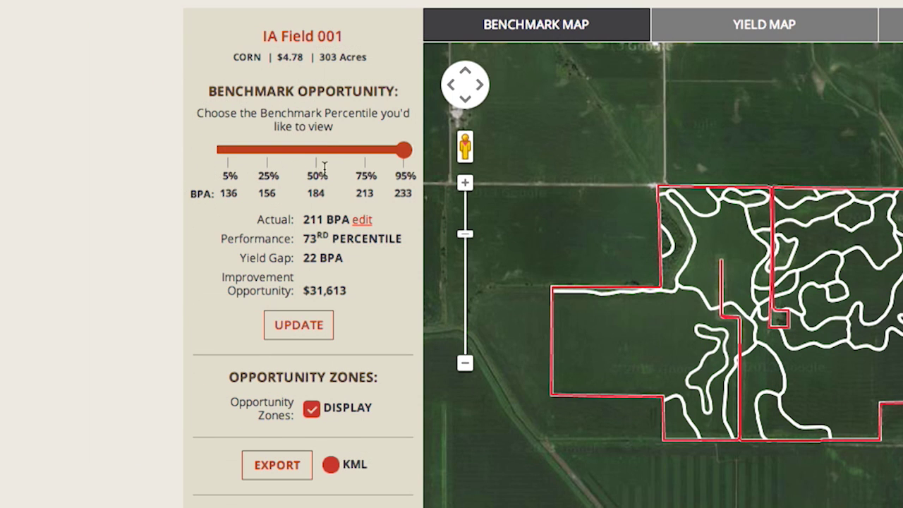
pyautogui.moveTo(404, 158)
pyautogui.mouseDown()
pyautogui.moveTo(358, 164)
pyautogui.moveTo(416, 156)
pyautogui.moveTo(416, 166)
pyautogui.mouseUp()
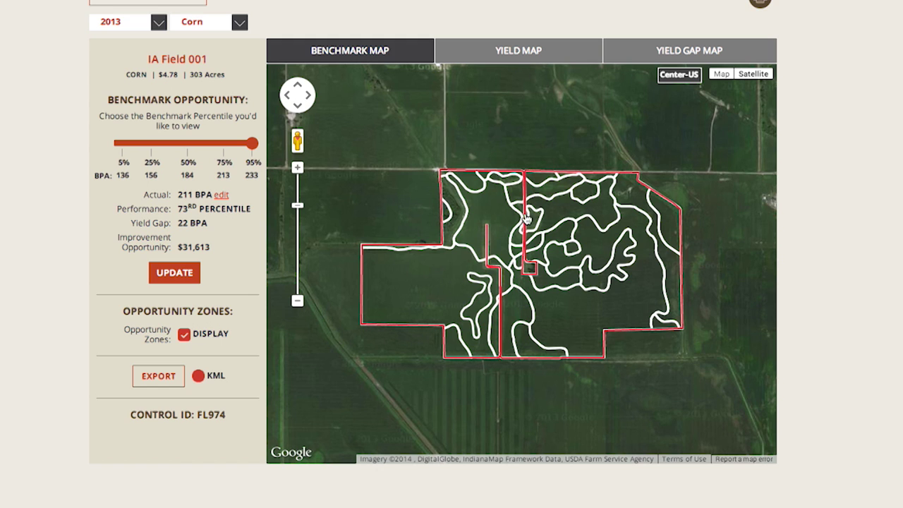
pyautogui.moveTo(564, 211); pyautogui.dragTo(566, 214)
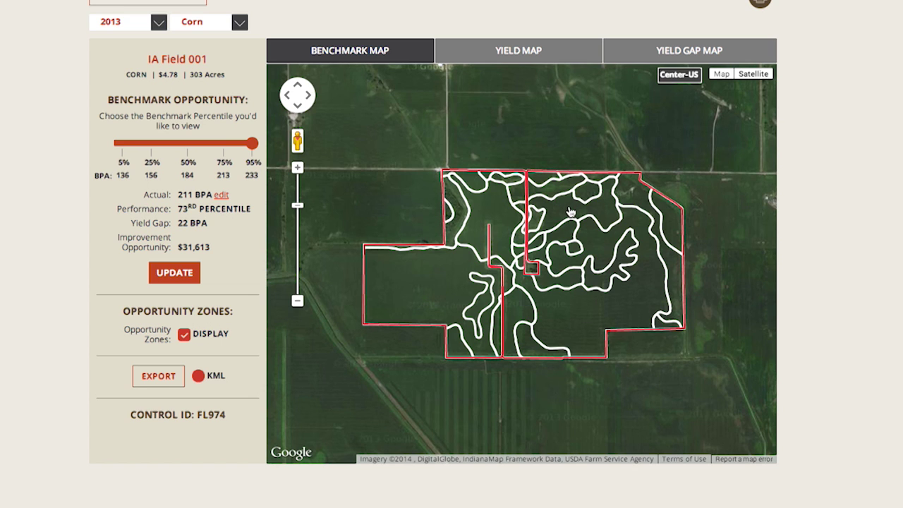
pyautogui.click(564, 214)
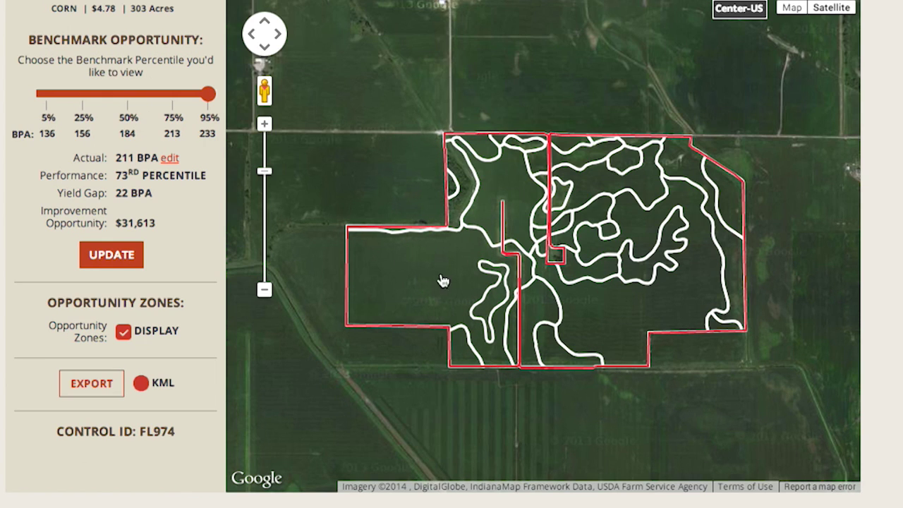
pyautogui.click(503, 205)
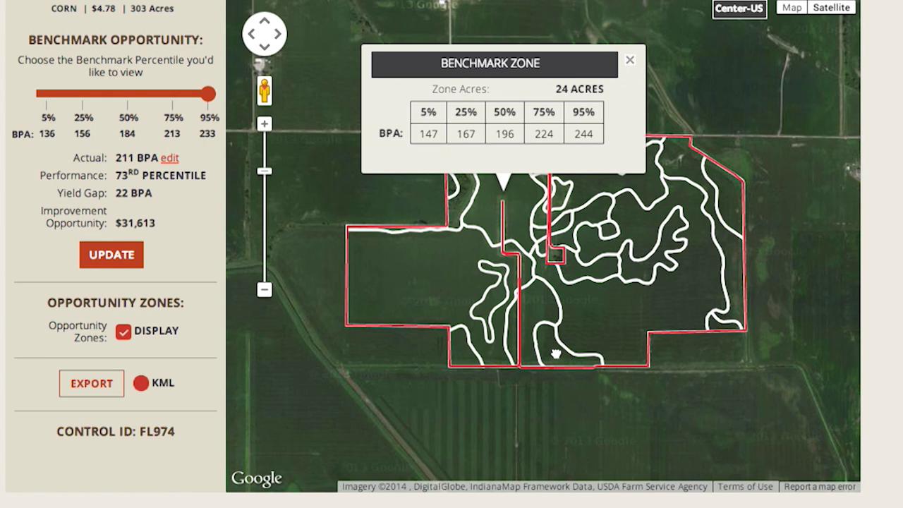
pyautogui.click(557, 356)
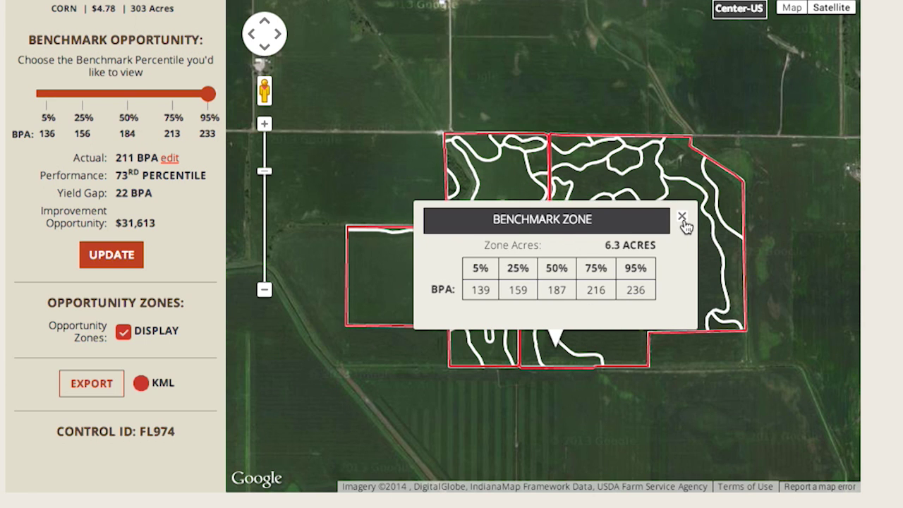
pyautogui.click(682, 217)
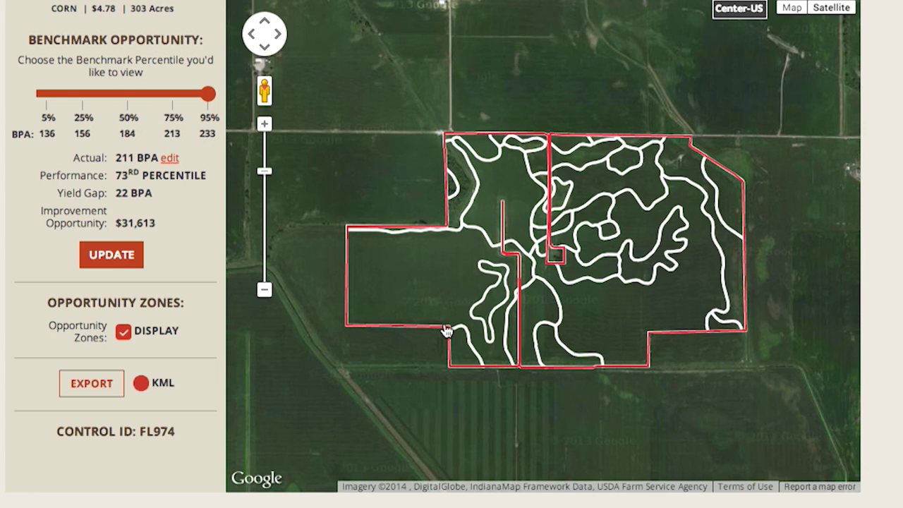
pyautogui.click(377, 296)
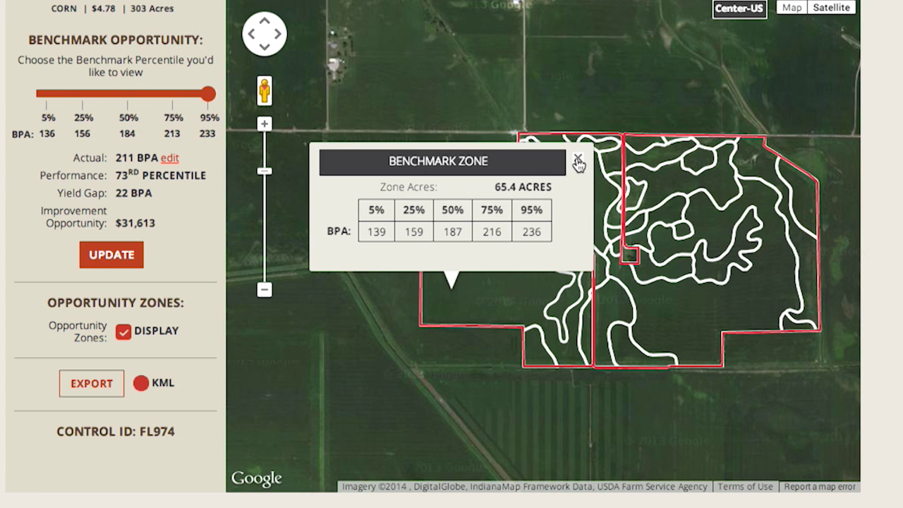
pyautogui.click(577, 159)
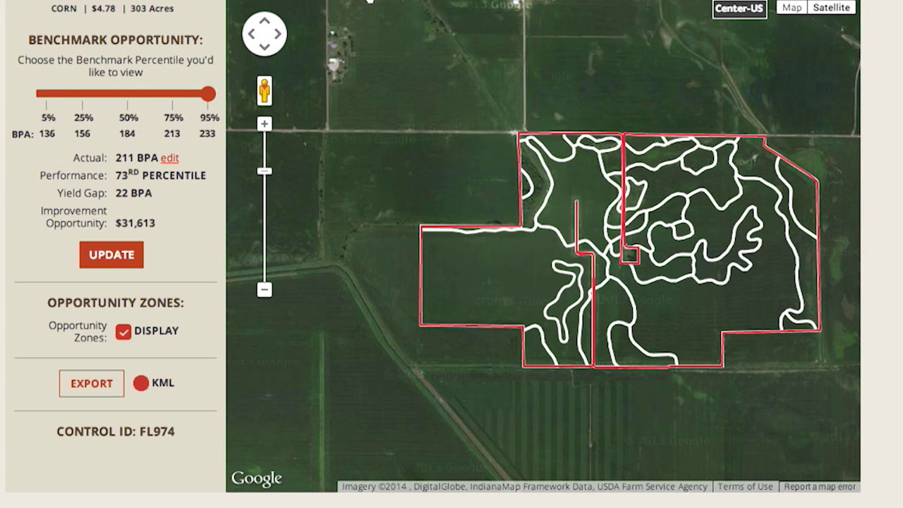
pyautogui.moveTo(442, 190); pyautogui.dragTo(391, 180)
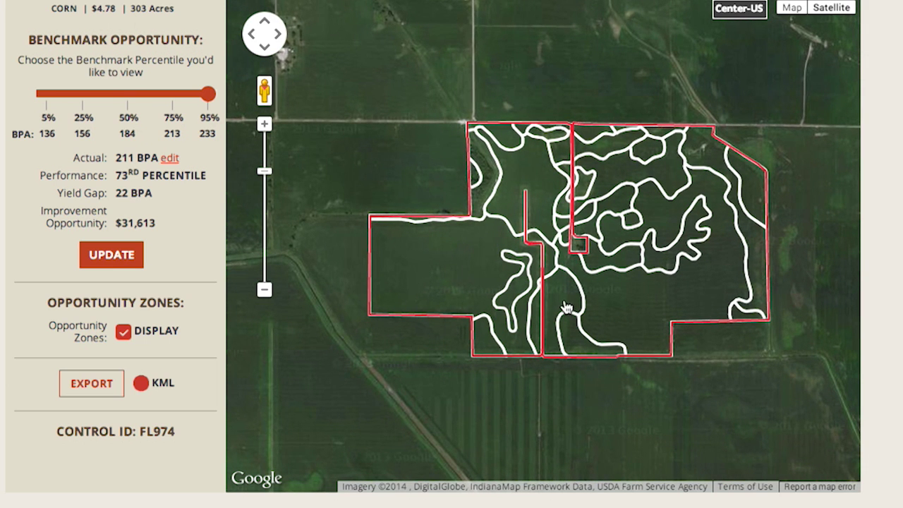
pyautogui.click(564, 304)
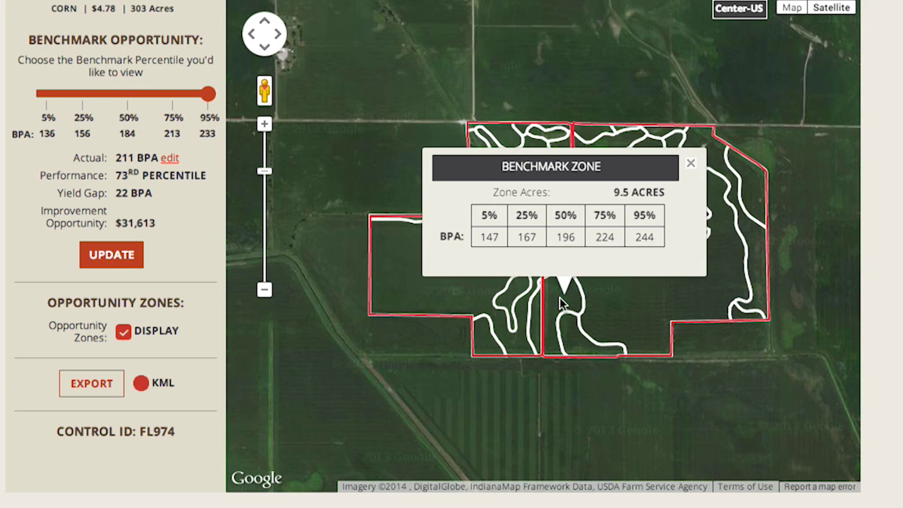
pyautogui.click(689, 165)
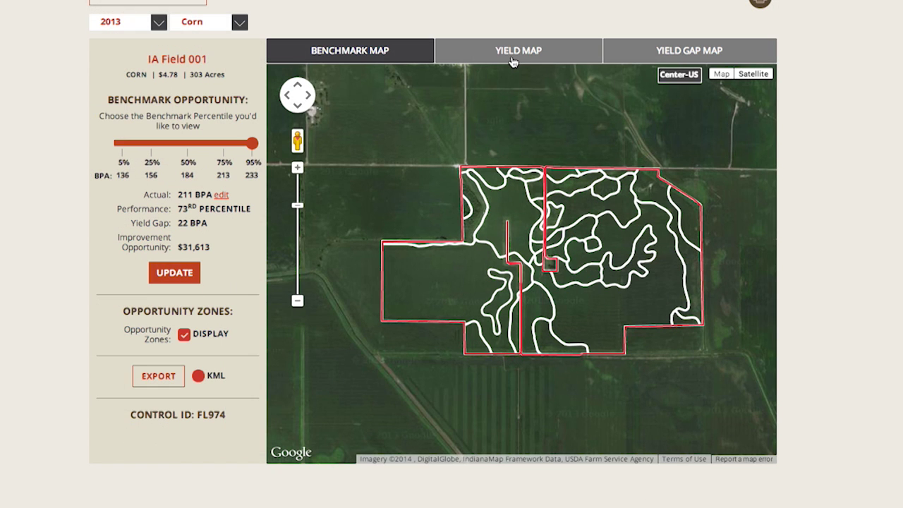
# Step: Show the actual yield map and inspect BPA yields of micro-fields in the west, east and south
pyautogui.click(531, 48)
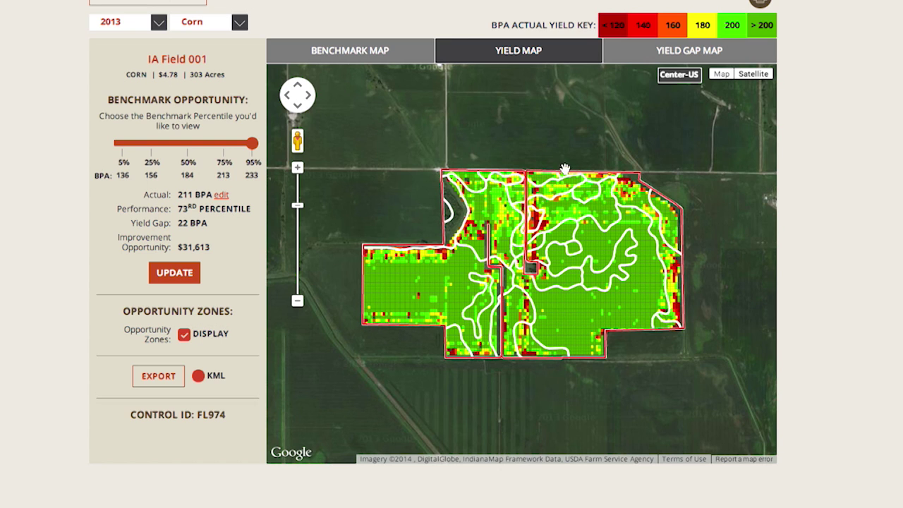
pyautogui.click(601, 255)
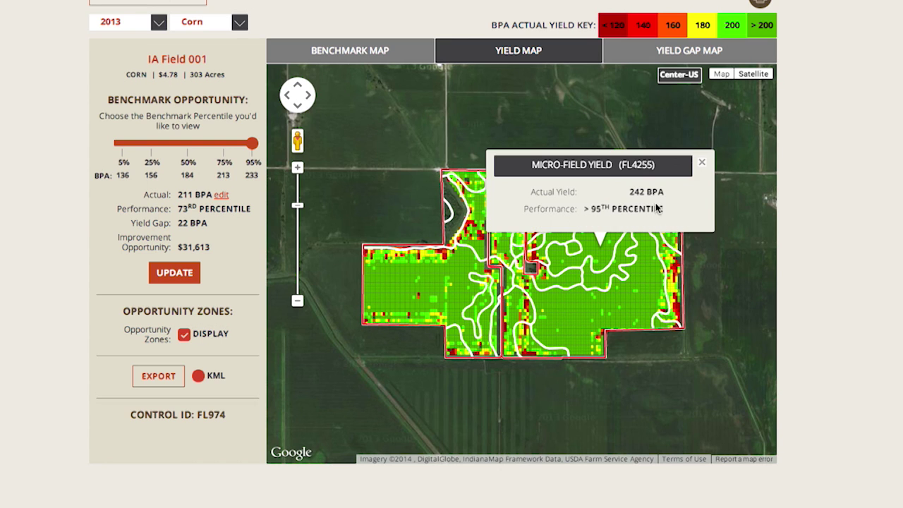
pyautogui.click(701, 163)
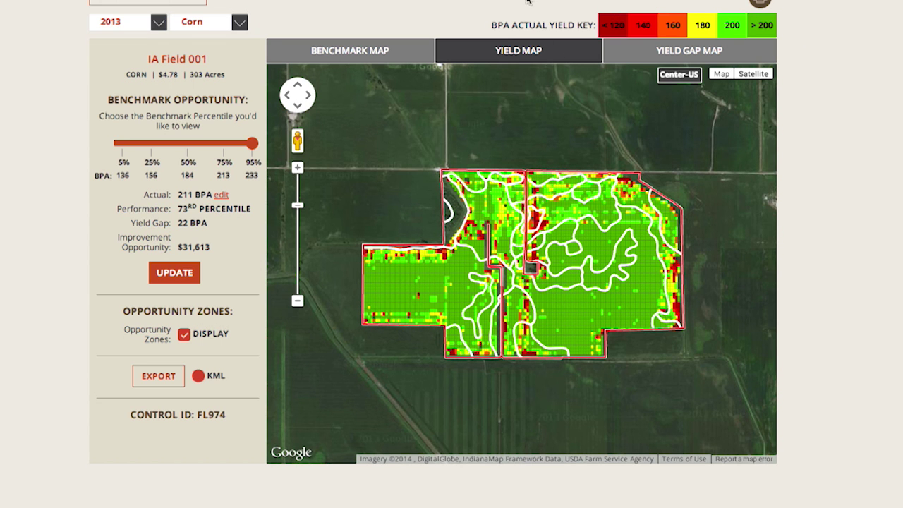
pyautogui.click(572, 305)
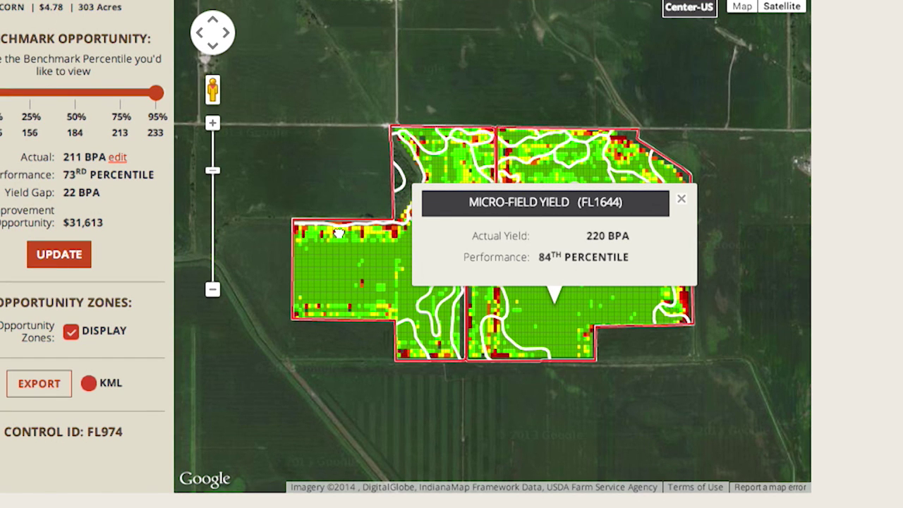
pyautogui.click(340, 236)
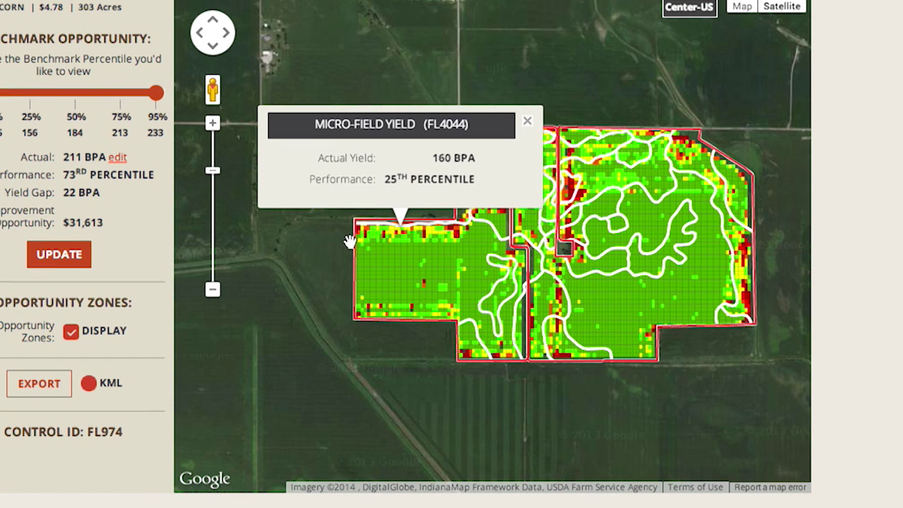
pyautogui.click(747, 303)
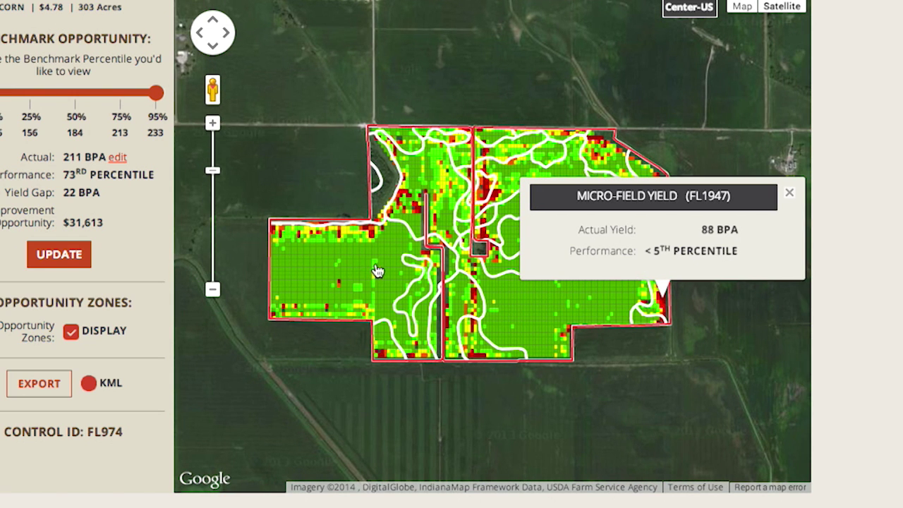
pyautogui.click(375, 270)
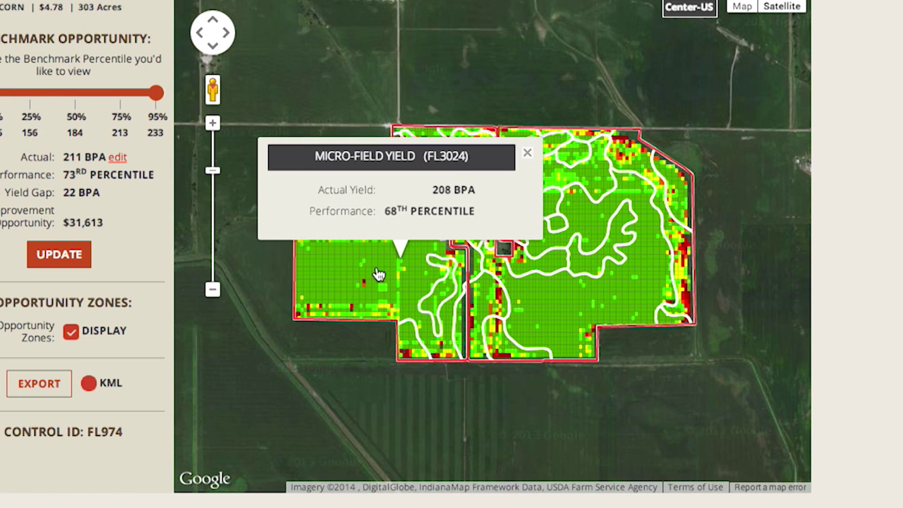
pyautogui.click(562, 321)
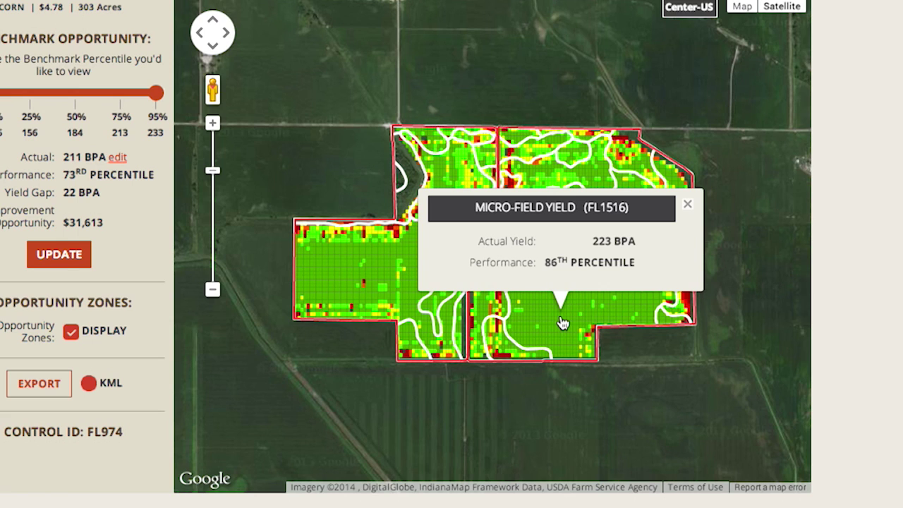
pyautogui.click(687, 204)
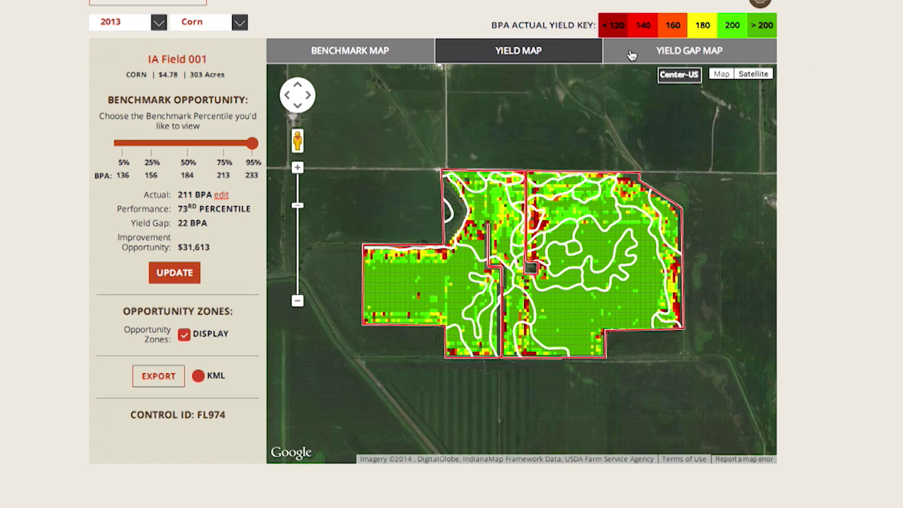
pyautogui.click(691, 54)
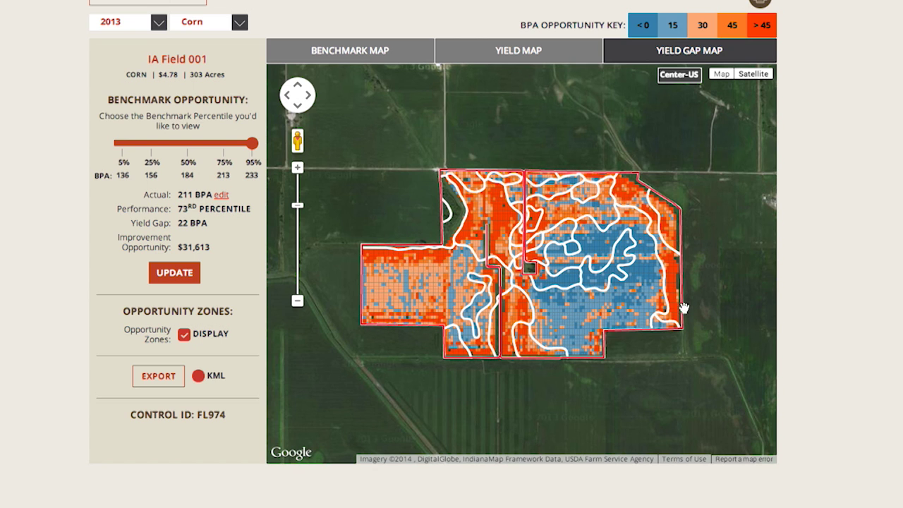
# Step: Inspect benchmark yield gaps for a western and an eastern micro-field
pyautogui.click(393, 276)
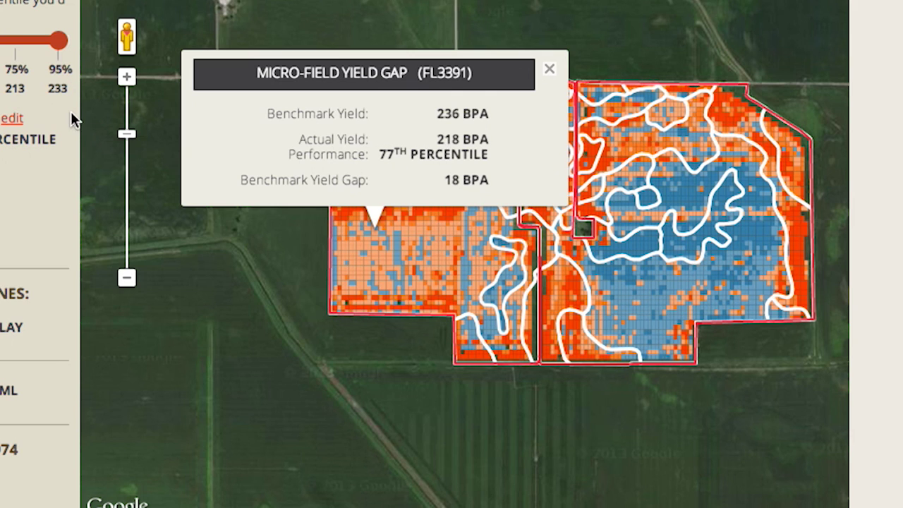
pyautogui.click(549, 70)
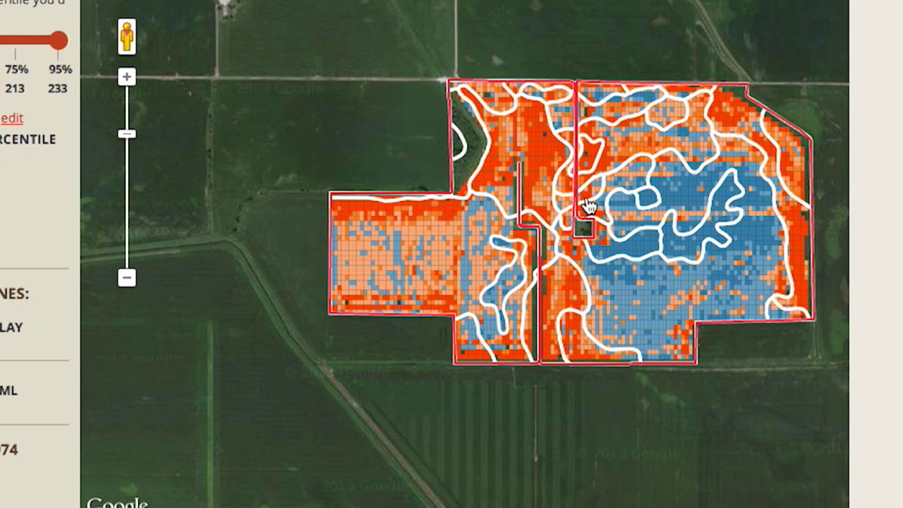
pyautogui.click(759, 239)
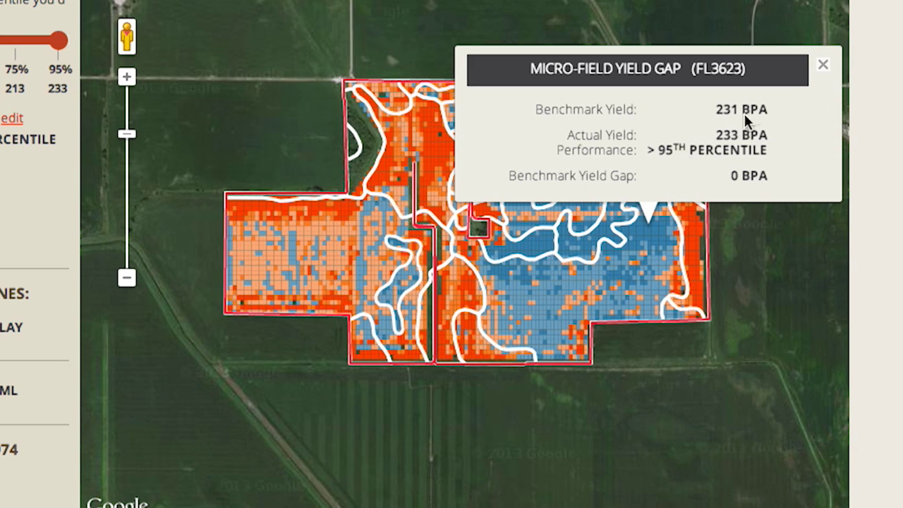
pyautogui.click(822, 65)
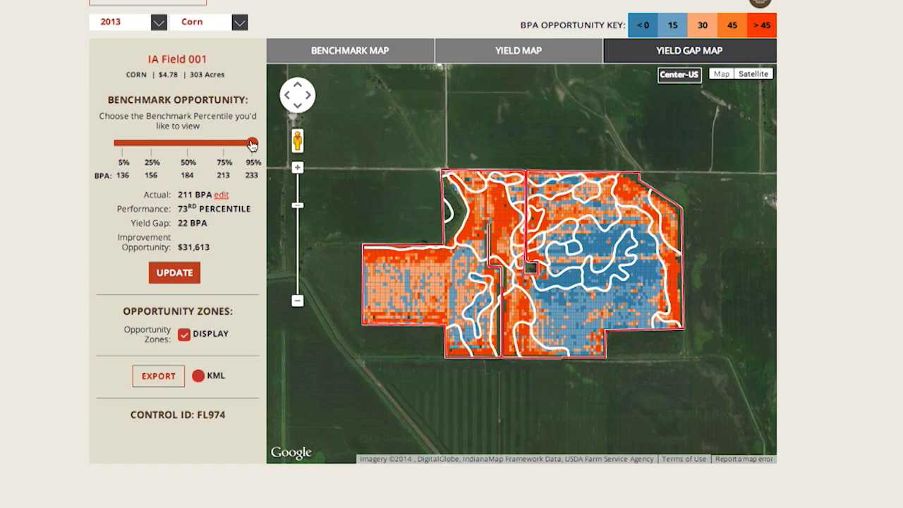
# Step: Lower the benchmark to 75% and recalculate, yielding a 2 BPA gap and $2,690 opportunity
pyautogui.moveTo(58, 40); pyautogui.dragTo(19, 40)
pyautogui.moveTo(226, 150); pyautogui.dragTo(222, 147)
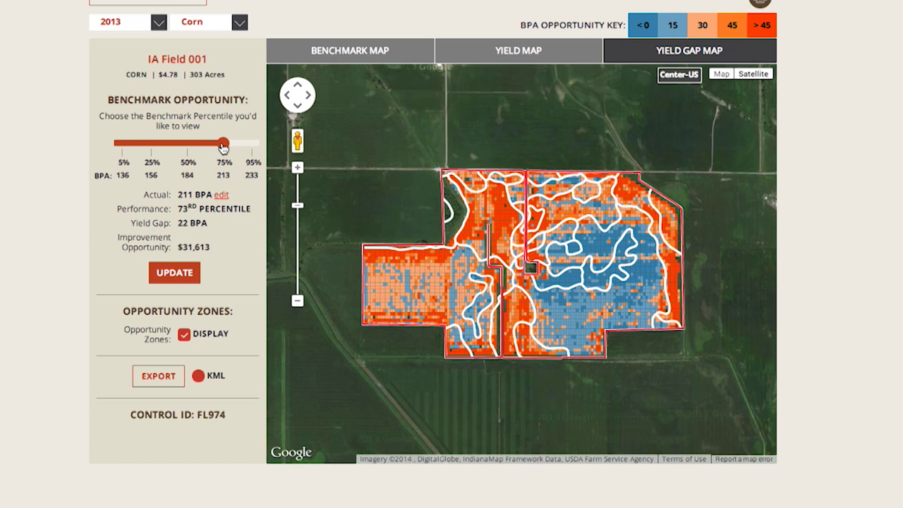
pyautogui.click(176, 273)
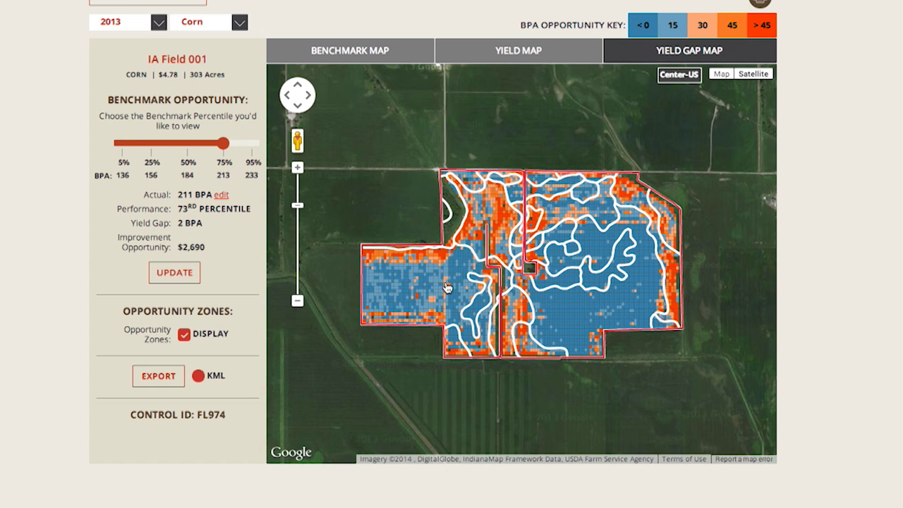
pyautogui.click(525, 48)
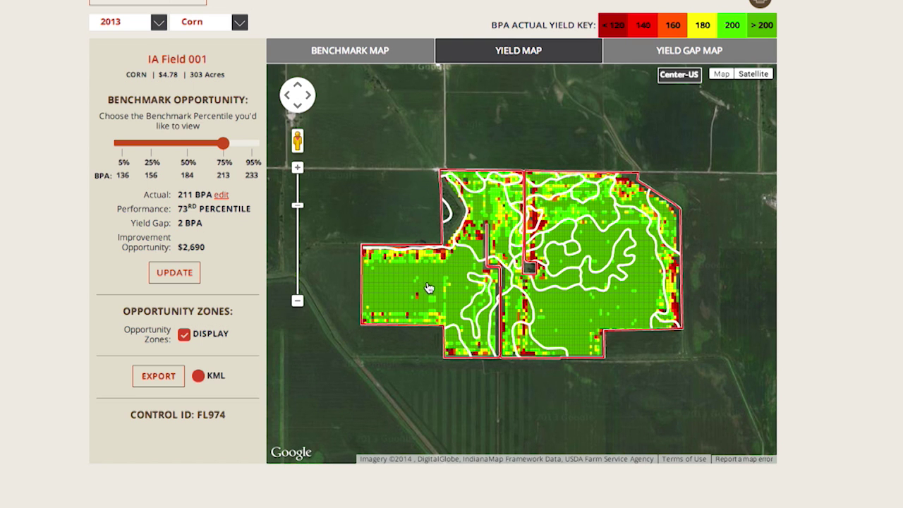
# Step: Restore the 95% benchmark on the yield gap map (22 BPA, $31,613) and export it as KML
pyautogui.click(681, 50)
pyautogui.moveTo(222, 144); pyautogui.dragTo(258, 152)
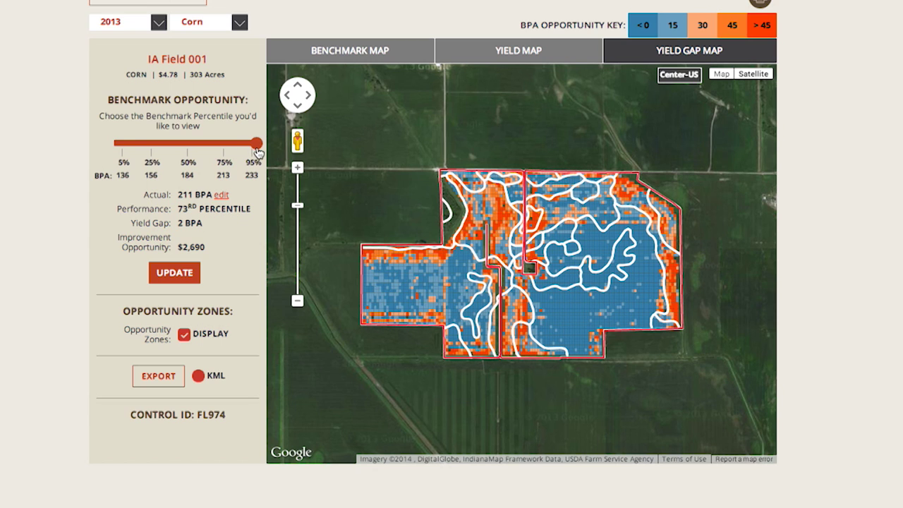
pyautogui.click(177, 275)
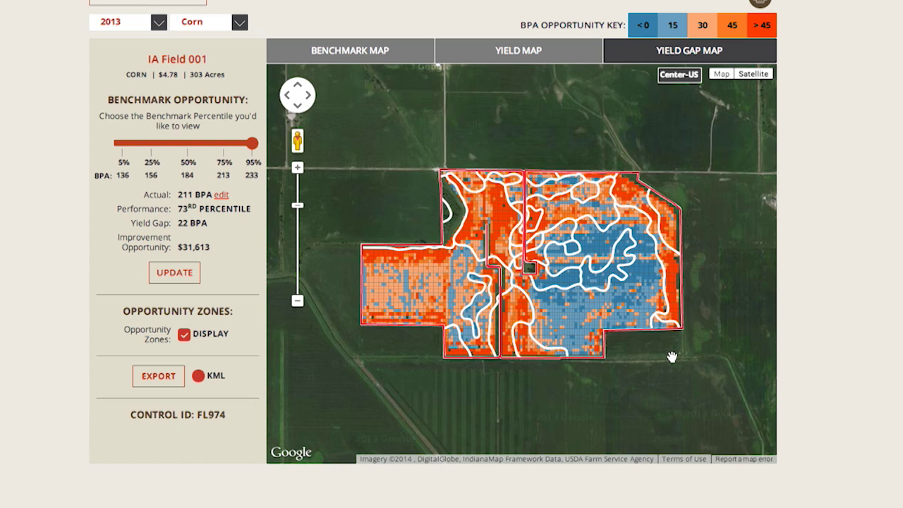
pyautogui.click(156, 379)
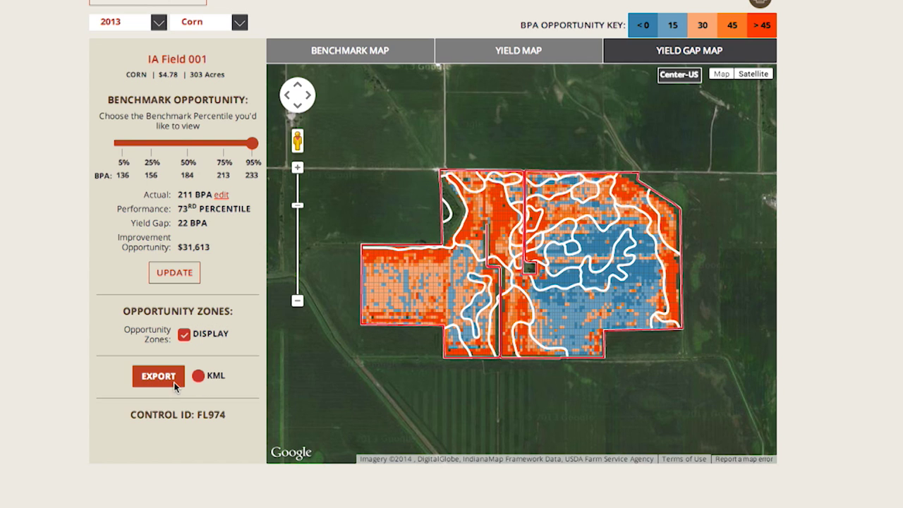